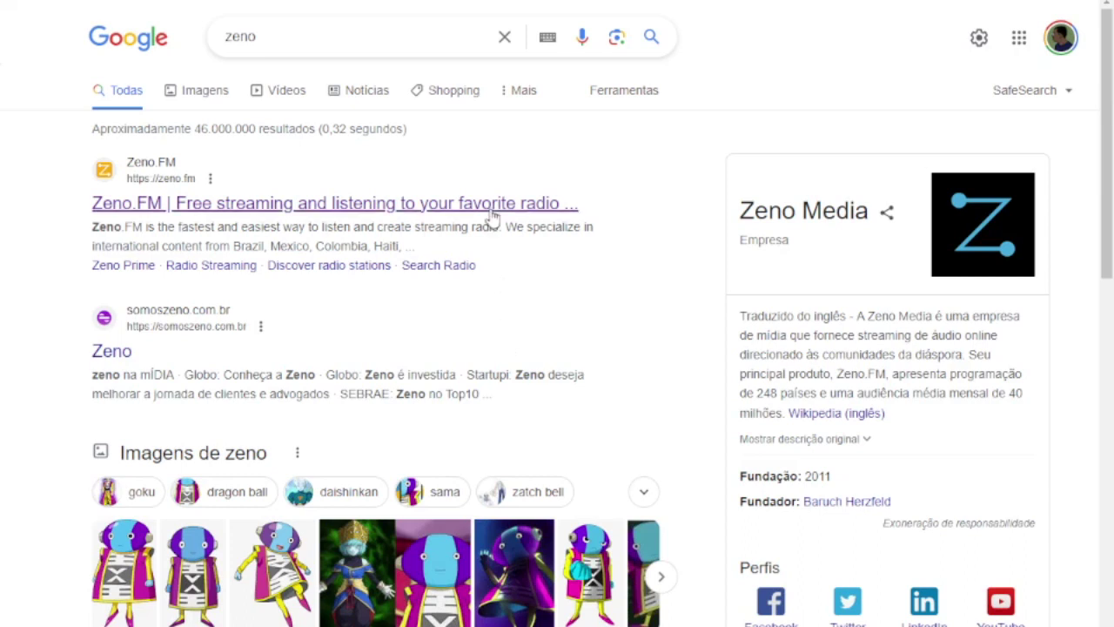
- Open the Zeno.FM website from the search results and look over the name, email and password fields of its registration form
click(204, 201)
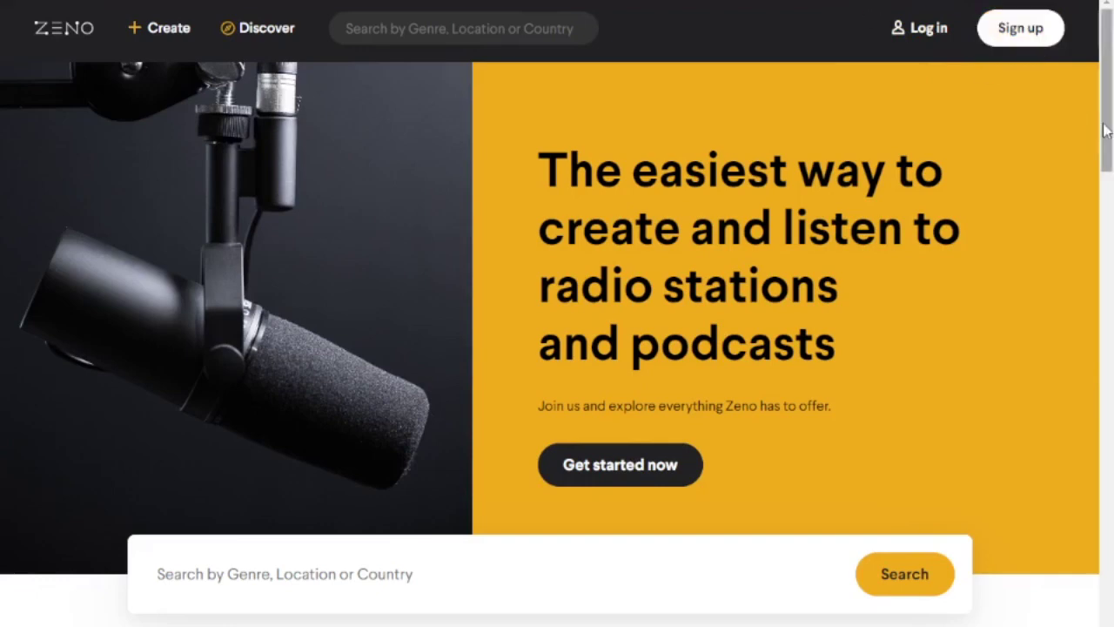
click(1025, 36)
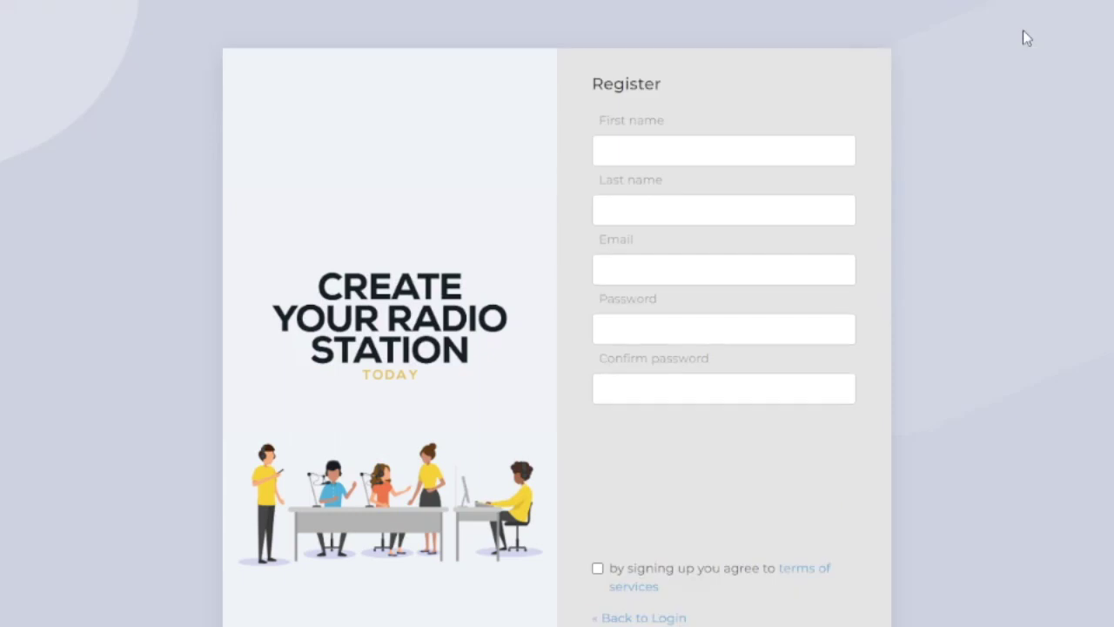
click(749, 150)
click(732, 221)
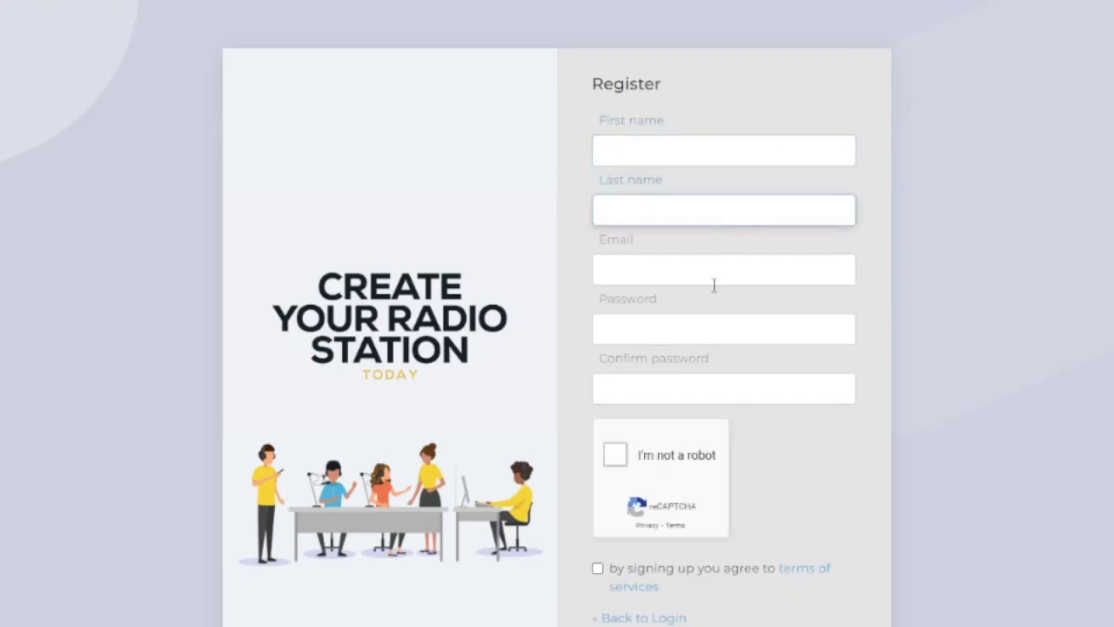
click(680, 271)
click(647, 333)
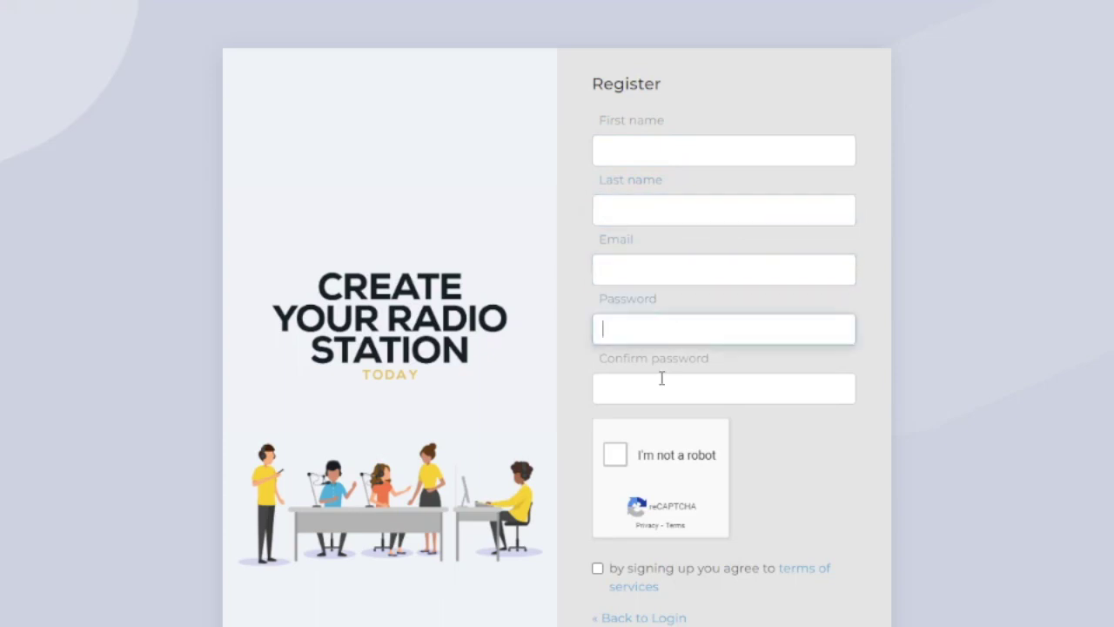
click(662, 396)
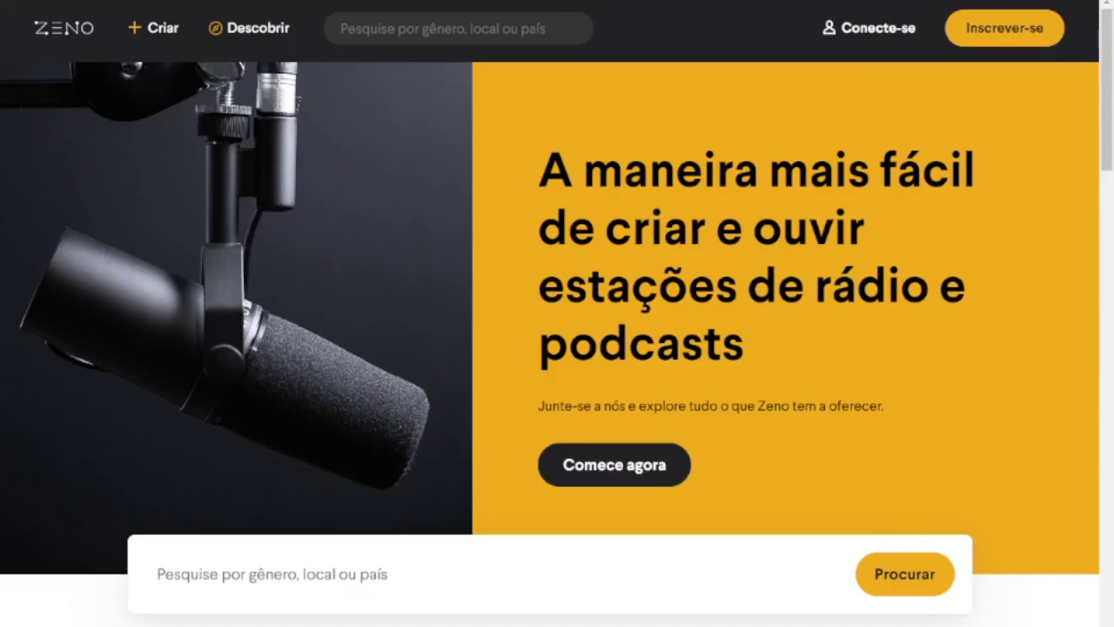
- Log in to the Zeno account by entering the account password for the prefilled email
click(896, 32)
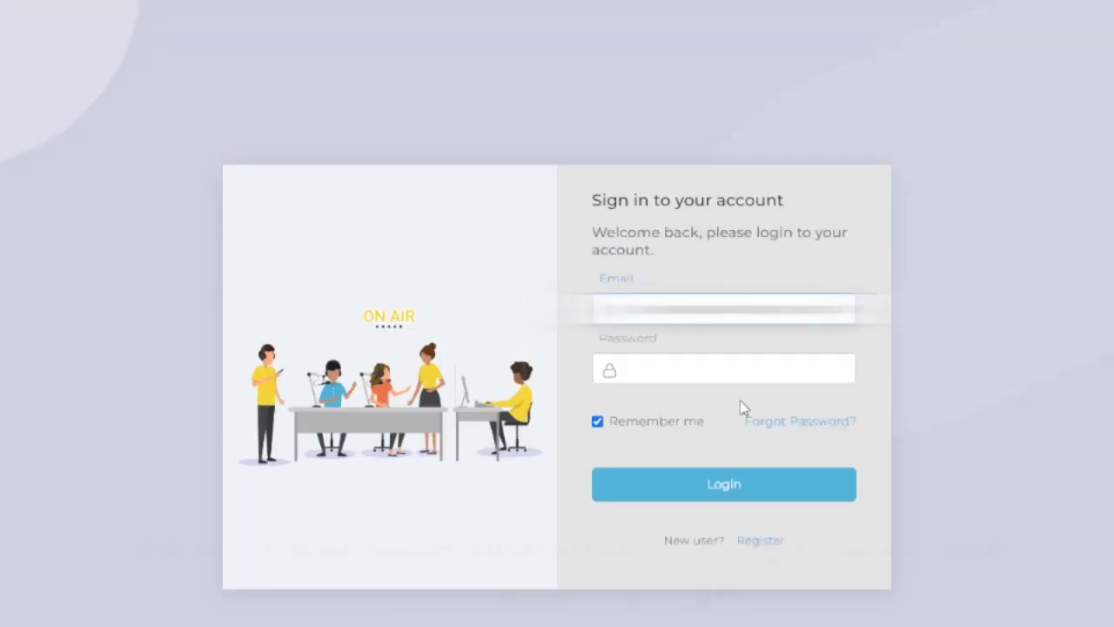
click(731, 366)
text(••)
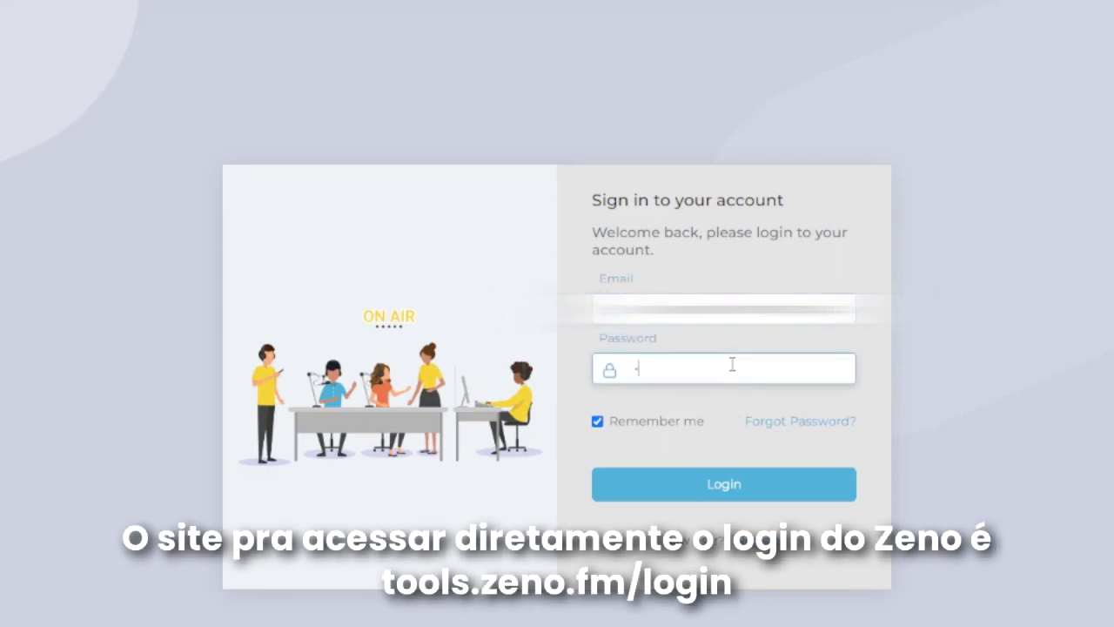
text(•••••••••••••)
key(Return)
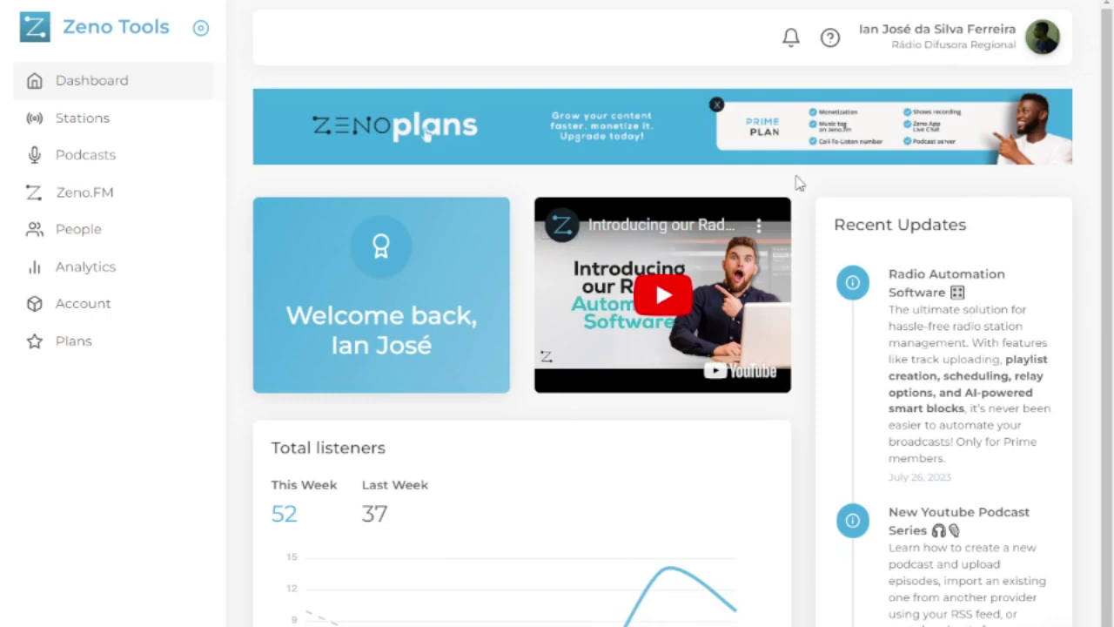
- Look through the account's stations list, live analytics and account settings
click(73, 127)
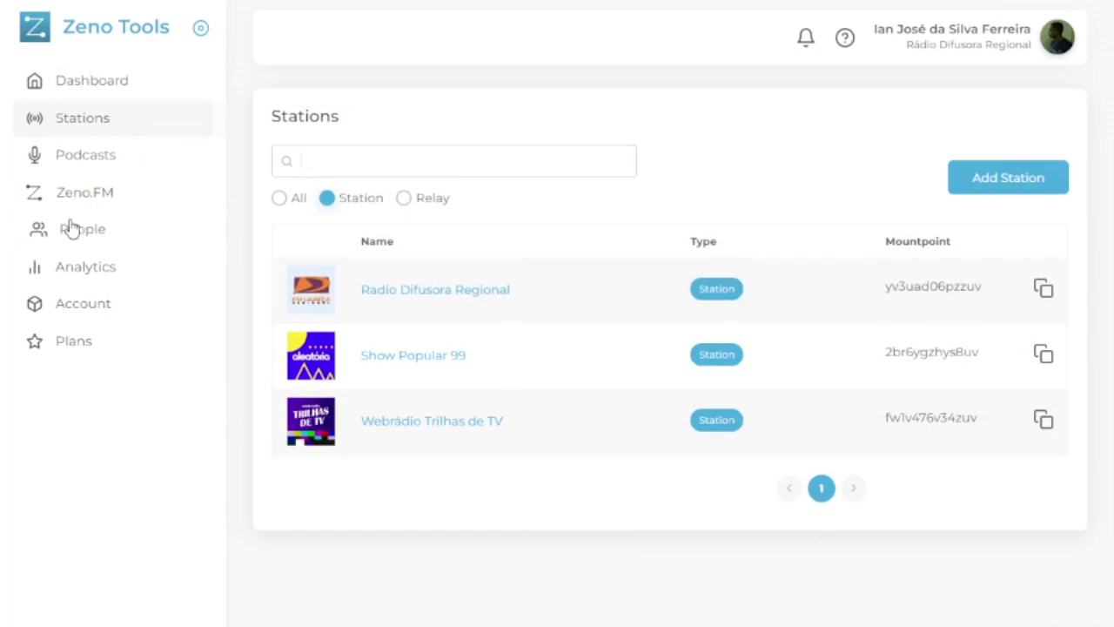
click(103, 276)
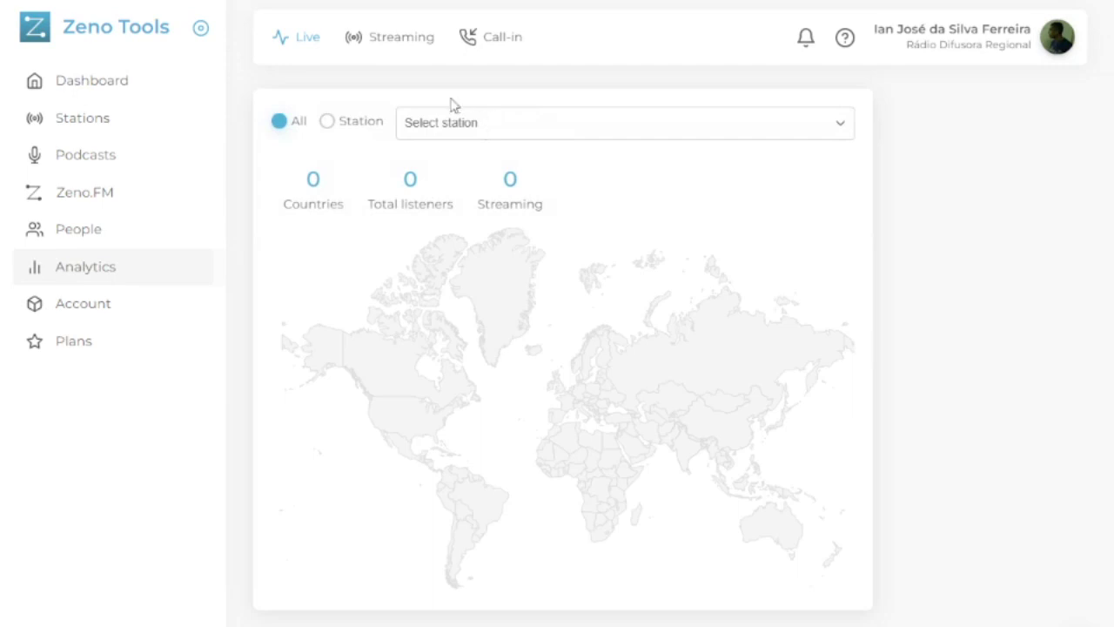
click(90, 311)
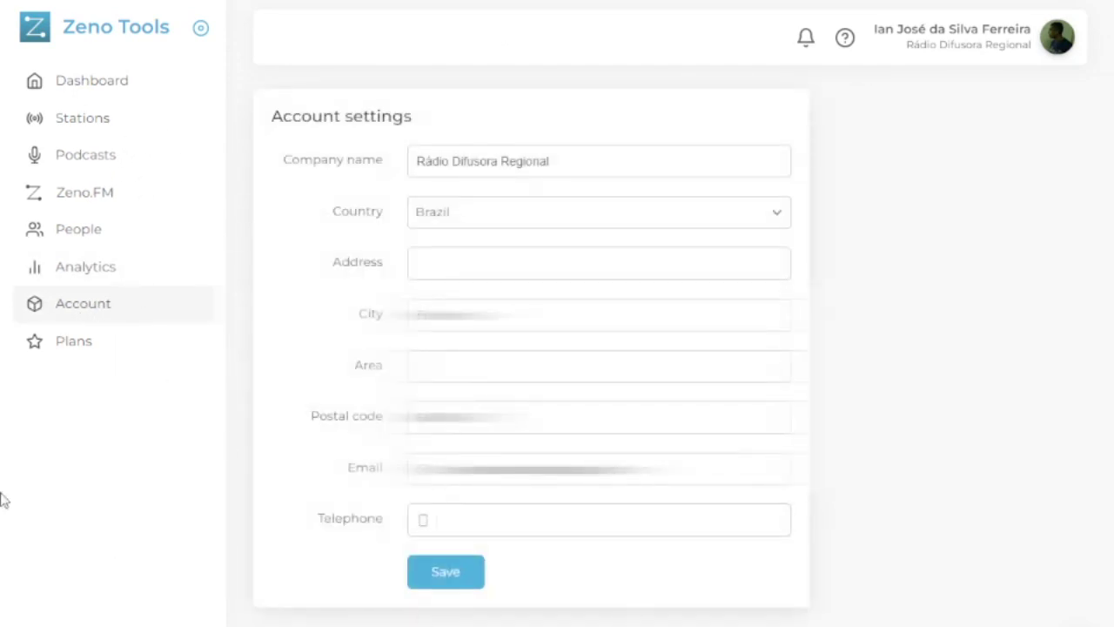
- Open the form for creating a new station and examine its available genres
click(105, 132)
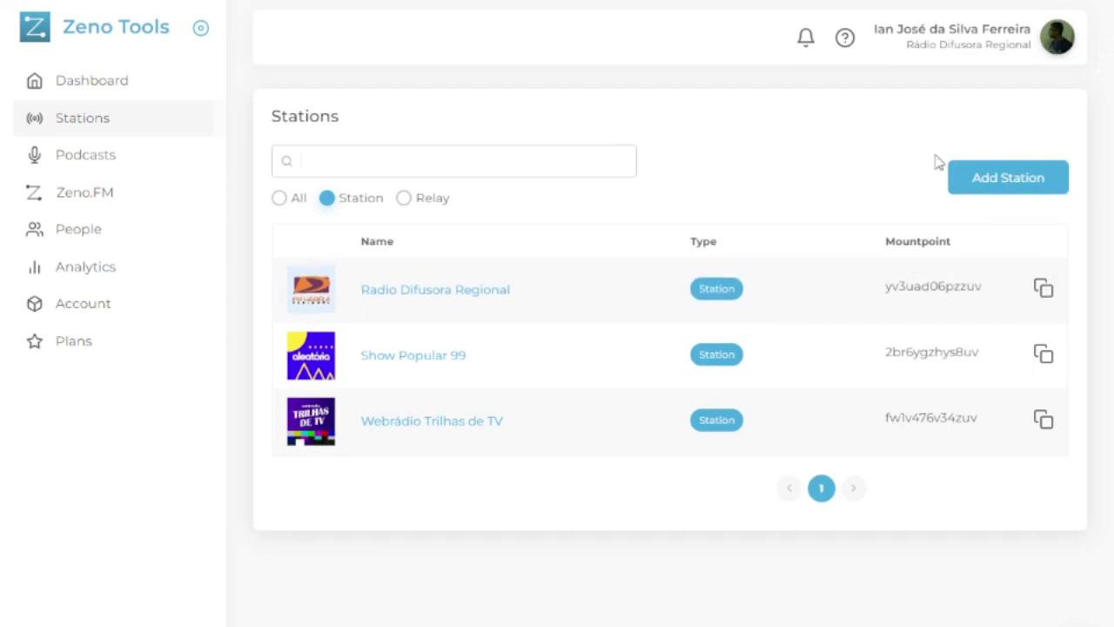
click(997, 188)
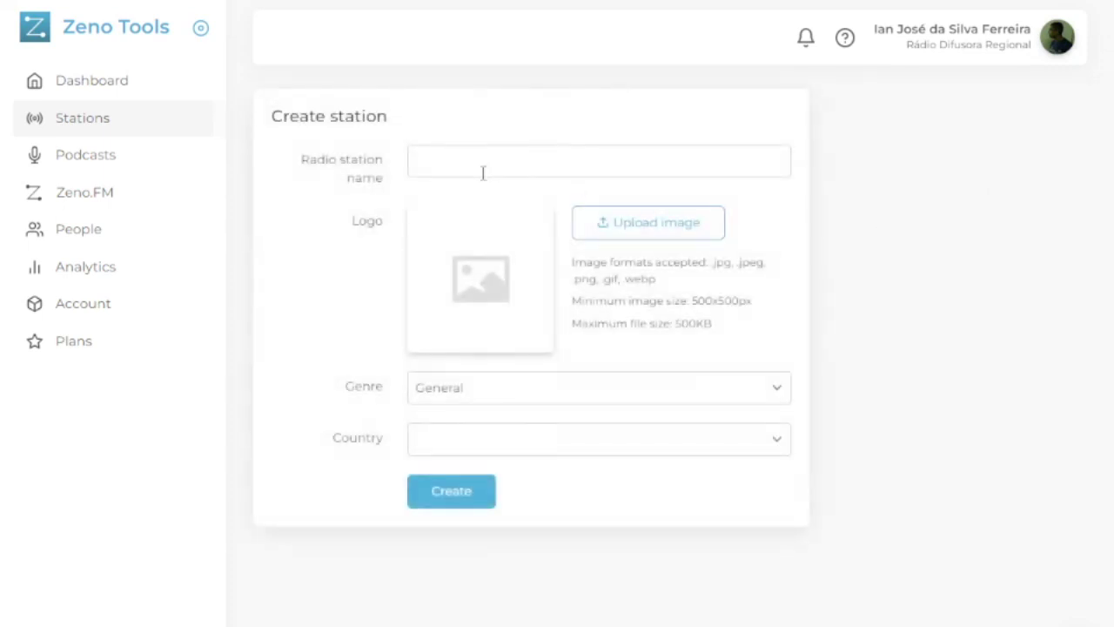
click(464, 388)
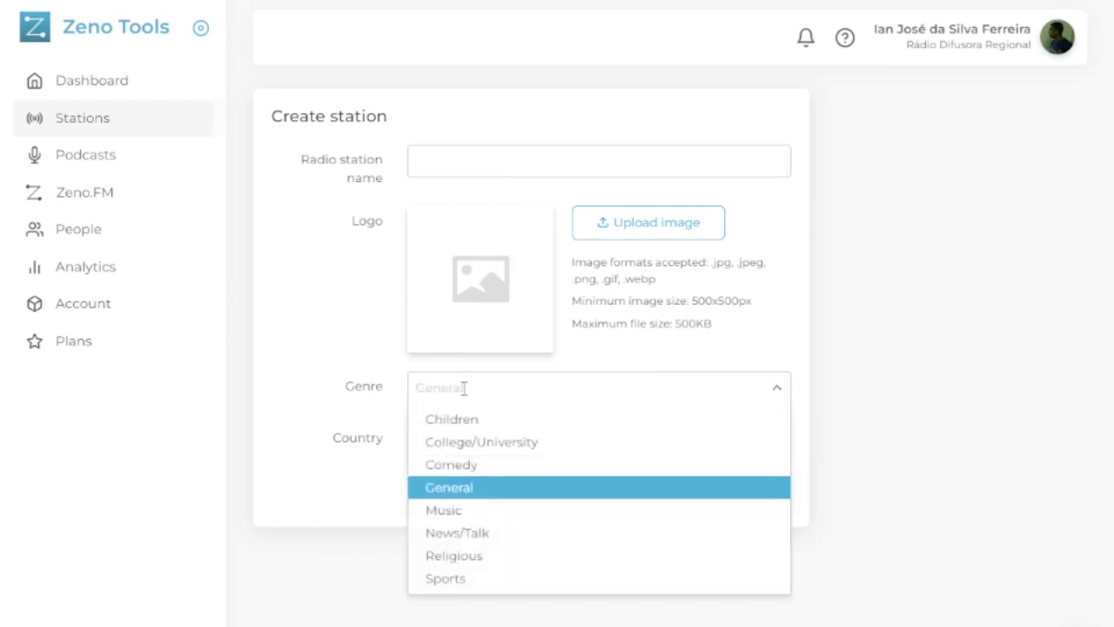
click(278, 419)
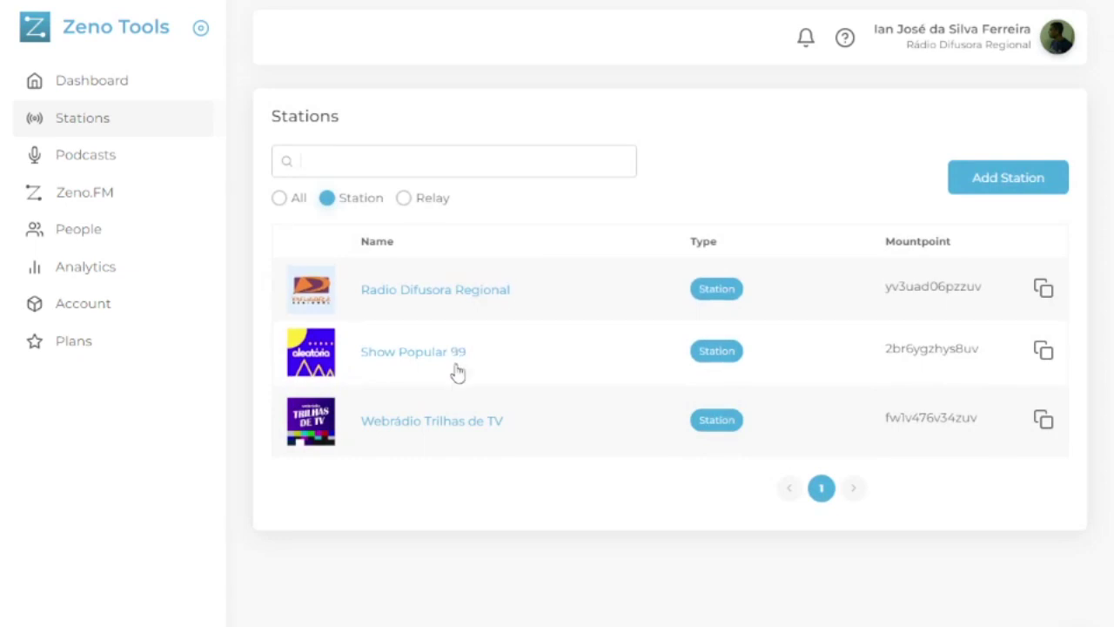
- Open the Webrádio Trilhas de TV station and review the encoder and stream settings in its broadcast settings
click(449, 420)
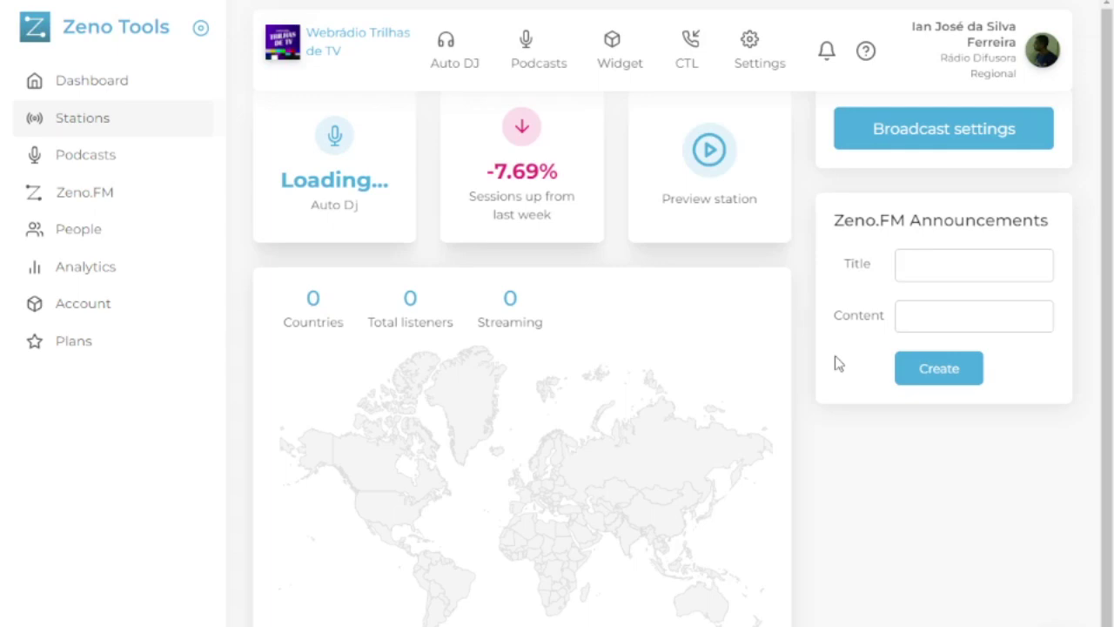
click(980, 127)
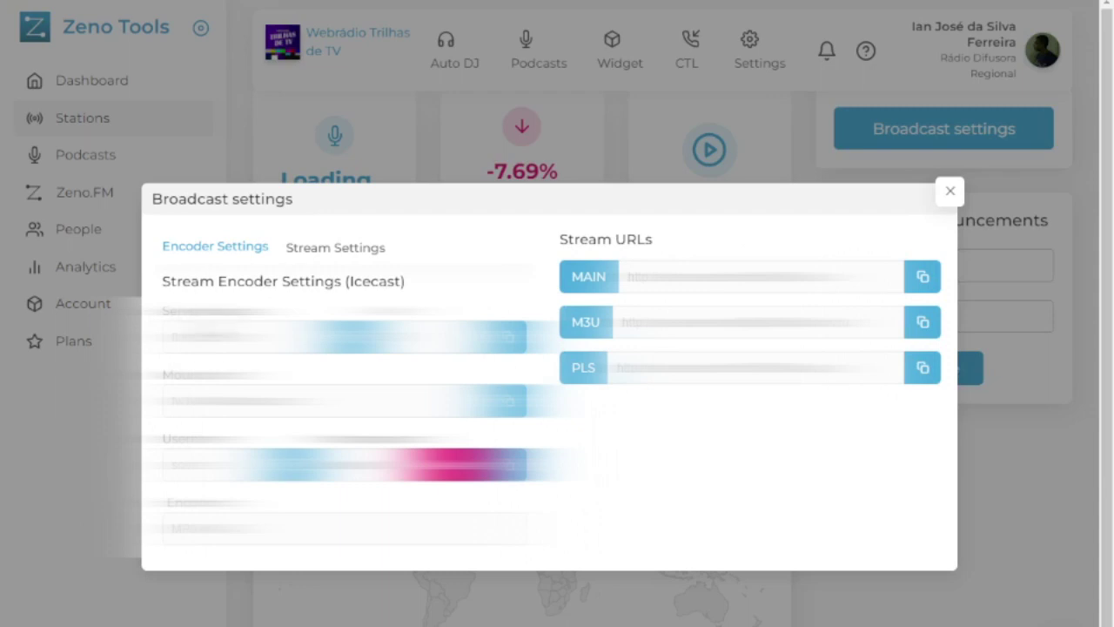
click(351, 248)
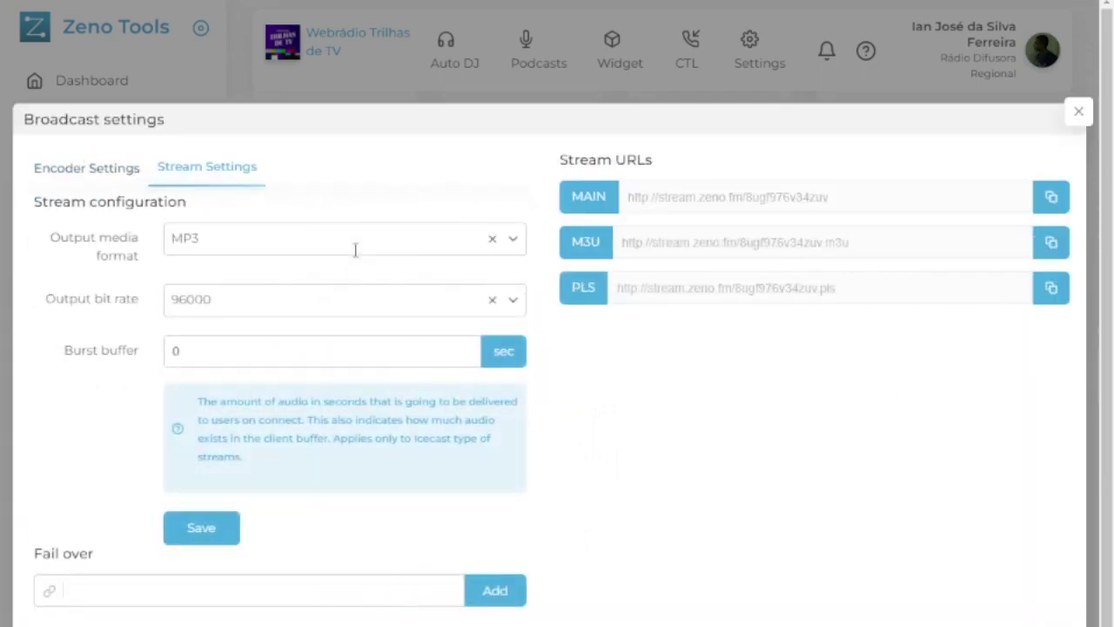
click(111, 176)
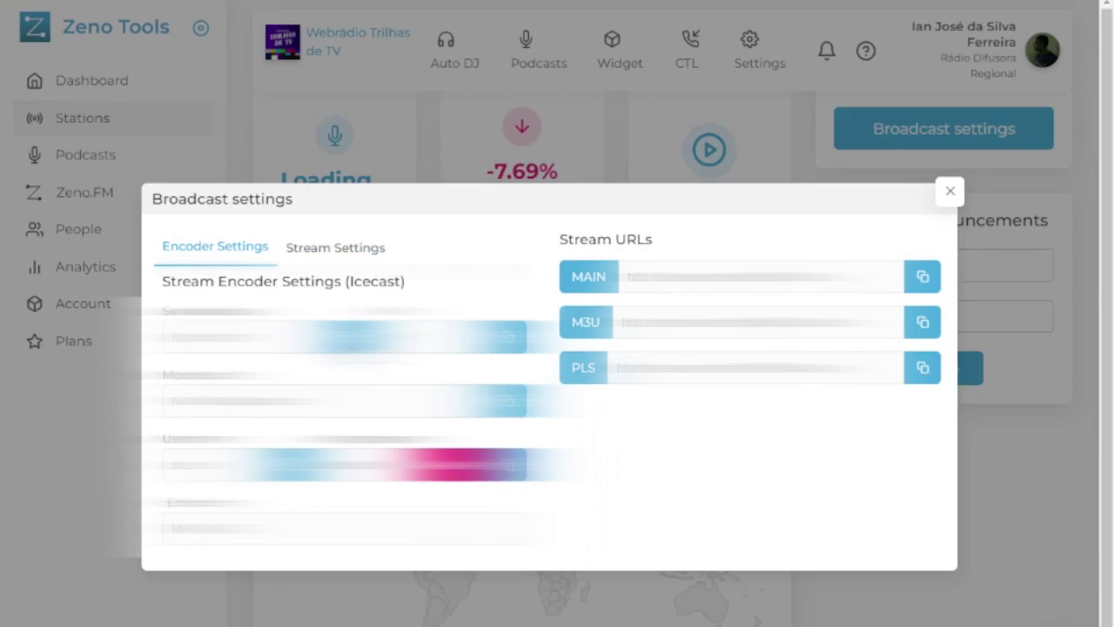
scroll(362, 295, down, 1)
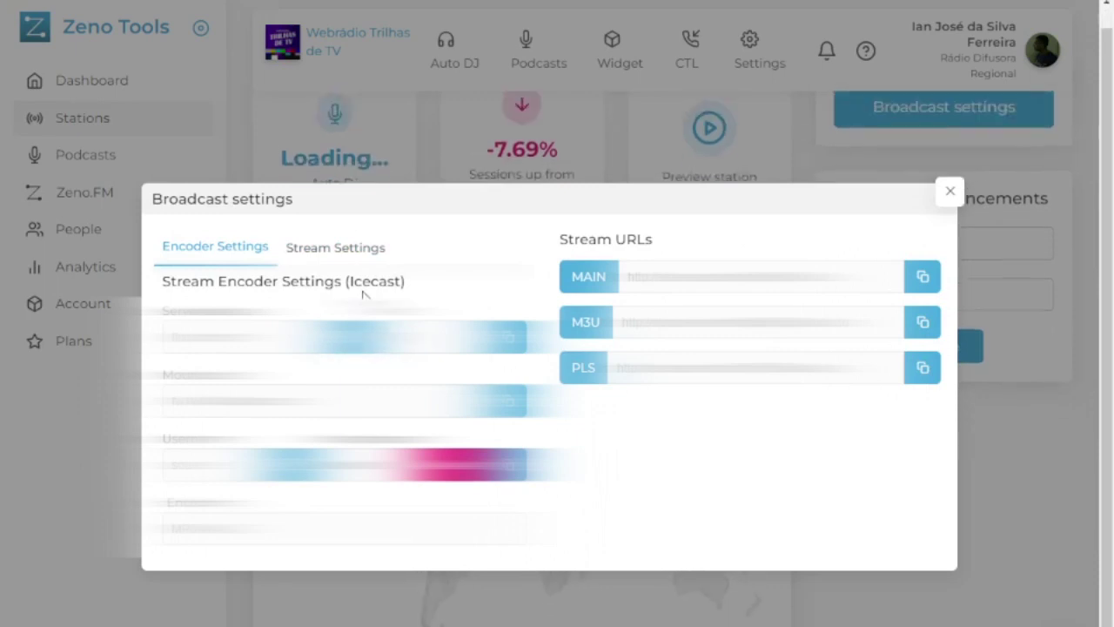
scroll(362, 294, up, 1)
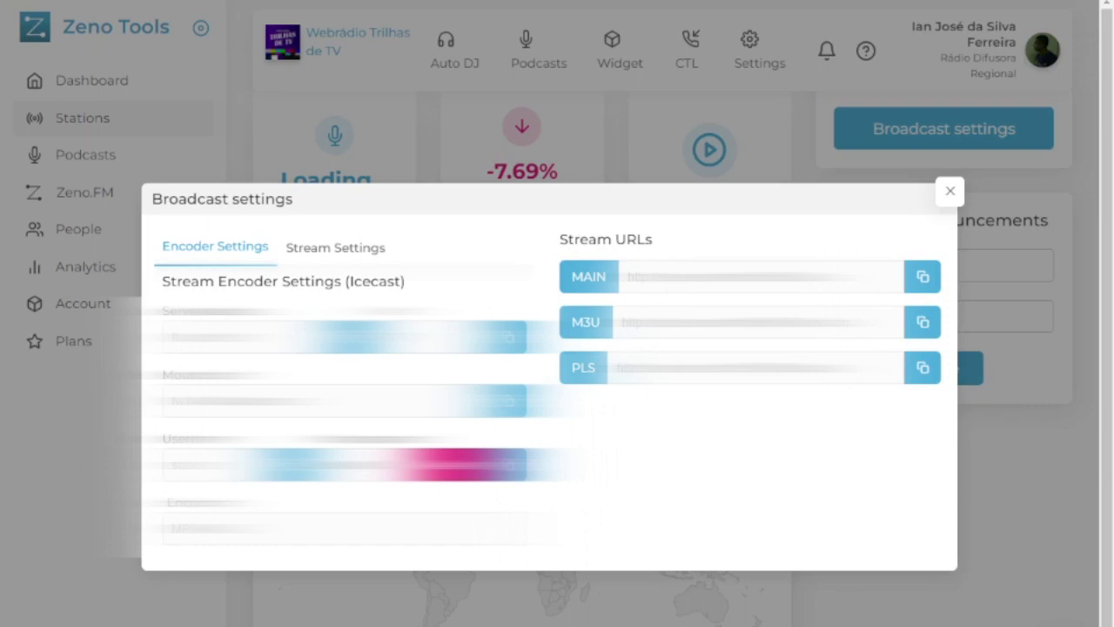
click(948, 192)
- Open the station's Auto DJ and examine its playlist down to the track limit below the last entry
click(469, 61)
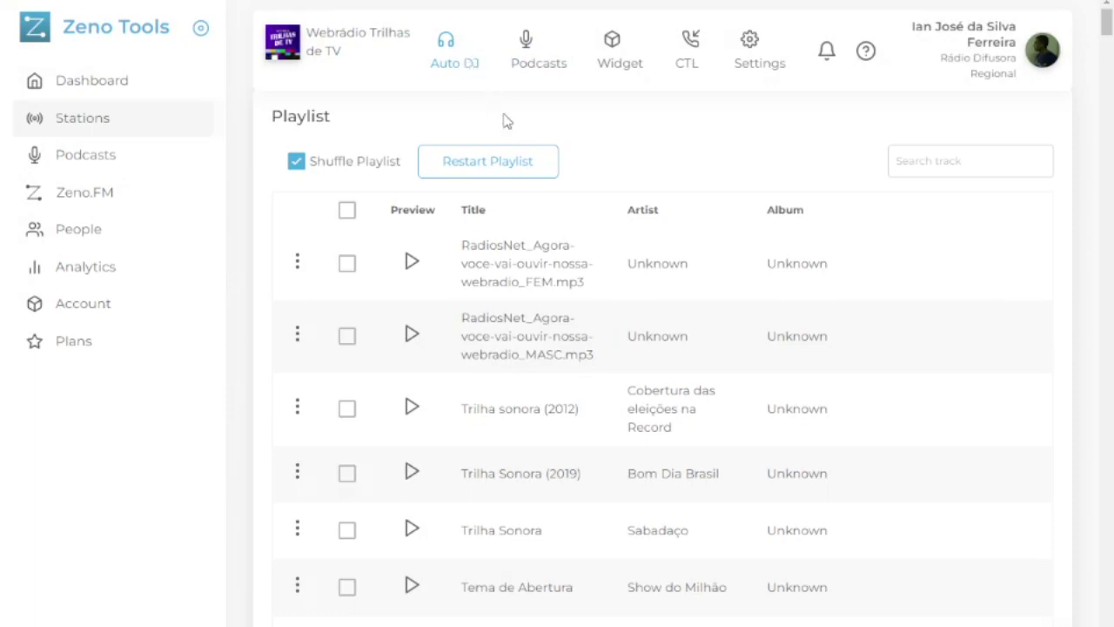
scroll(551, 261, down, 4)
scroll(552, 275, down, 4)
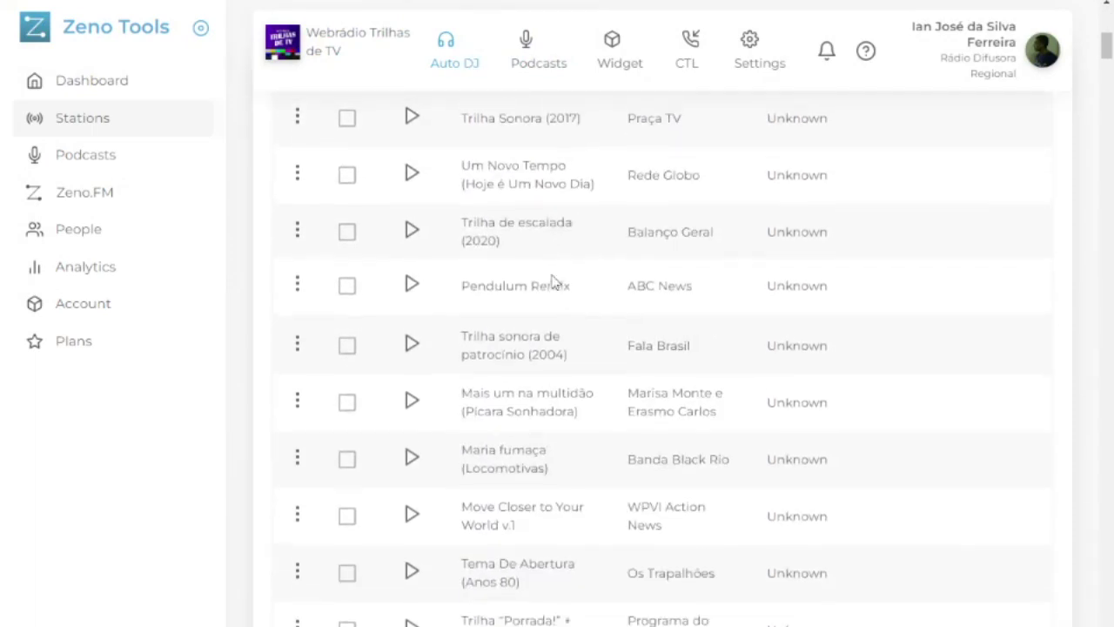
scroll(552, 286, up, 8)
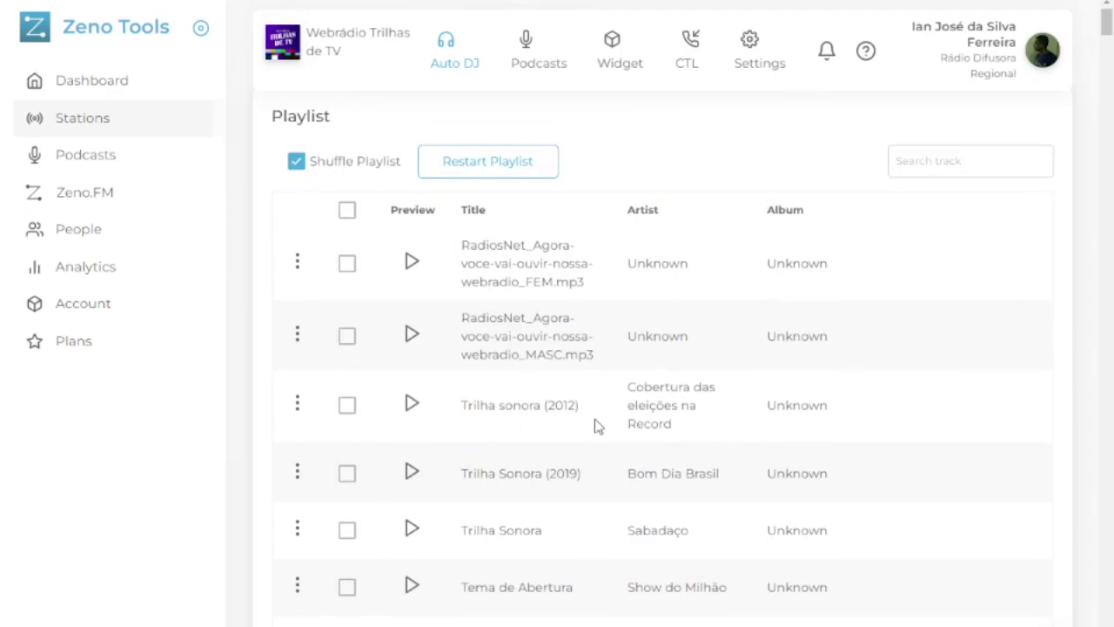
scroll(596, 425, down, 10)
scroll(596, 425, down, 15)
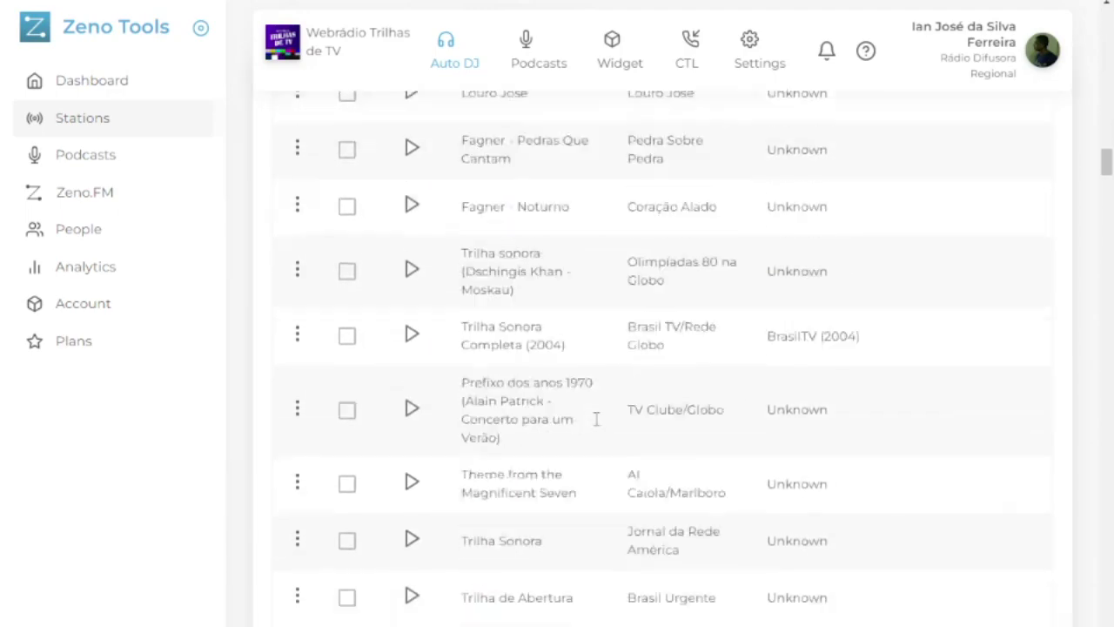
scroll(596, 425, down, 15)
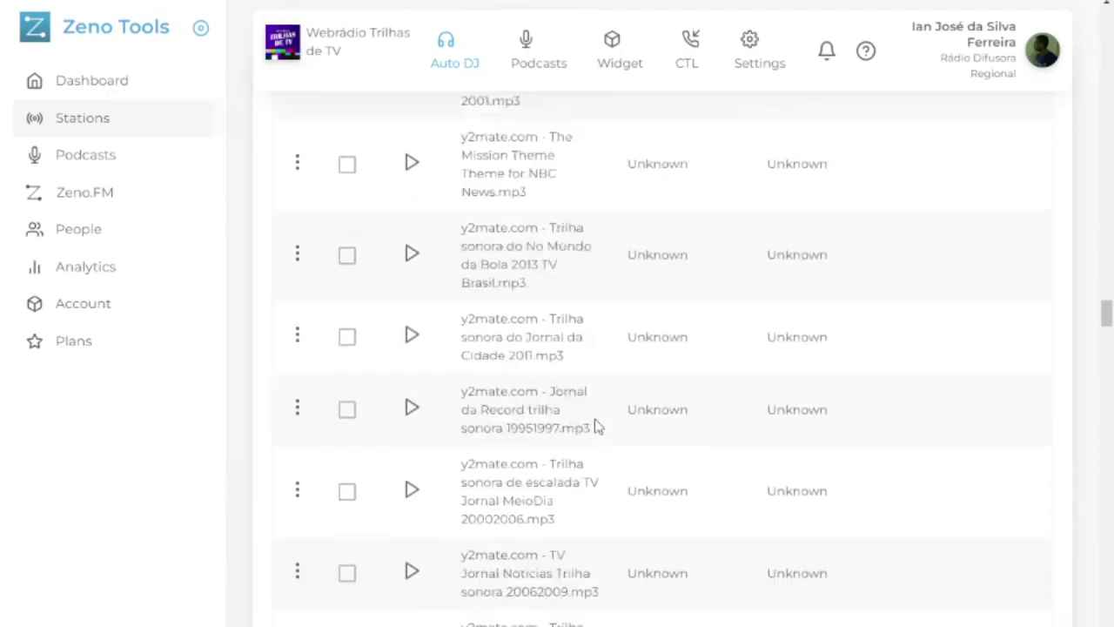
scroll(596, 426, down, 15)
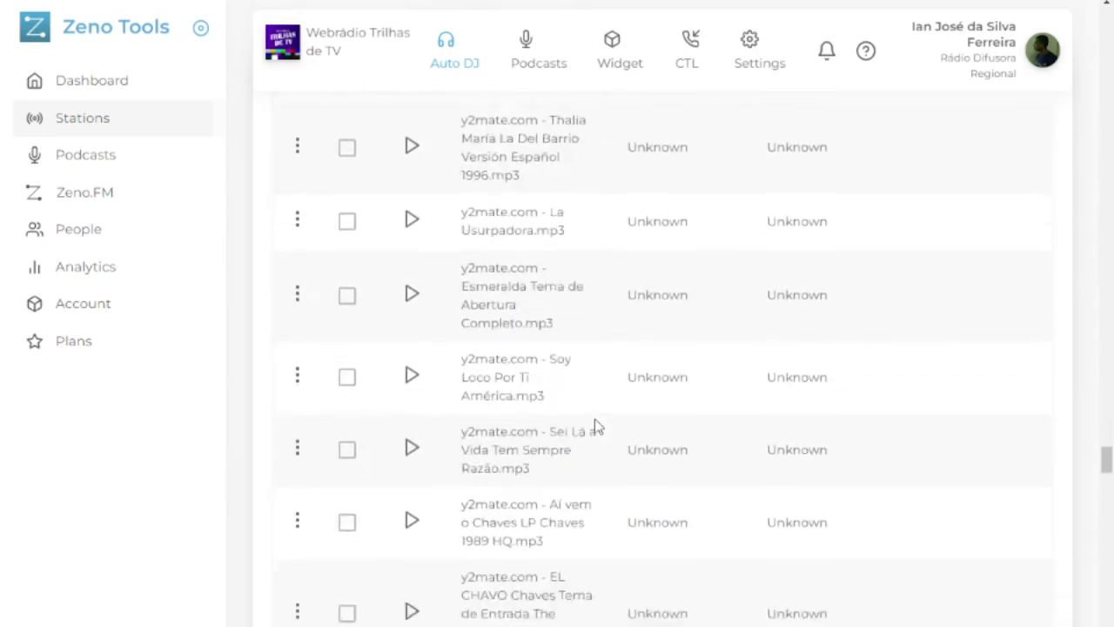
scroll(596, 425, down, 20)
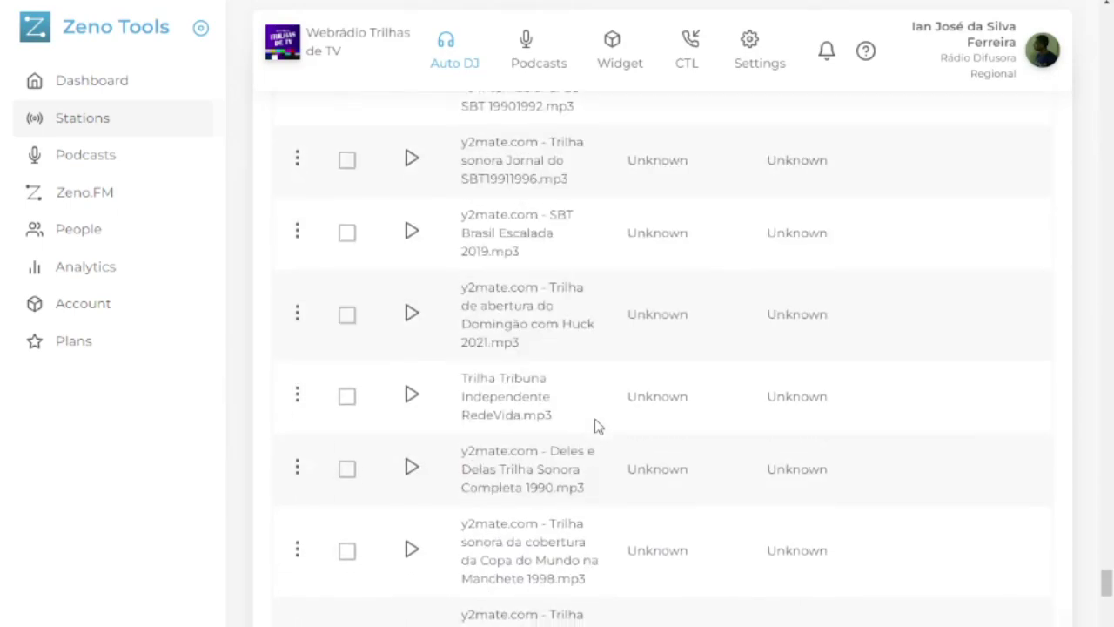
scroll(596, 425, down, 20)
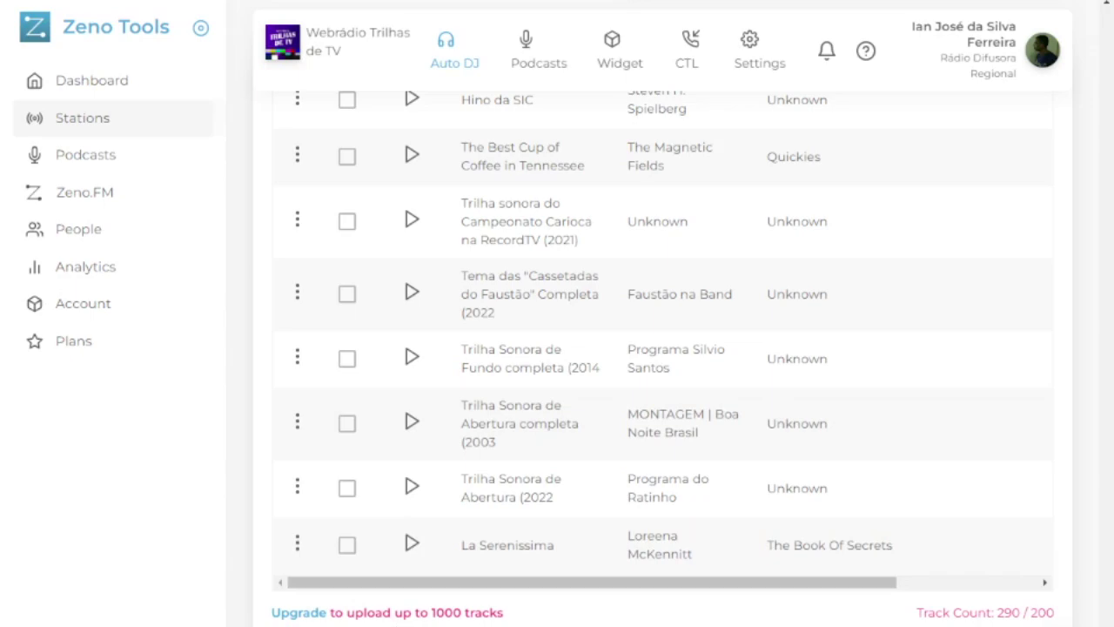
drag(1106, 591, 1106, 10)
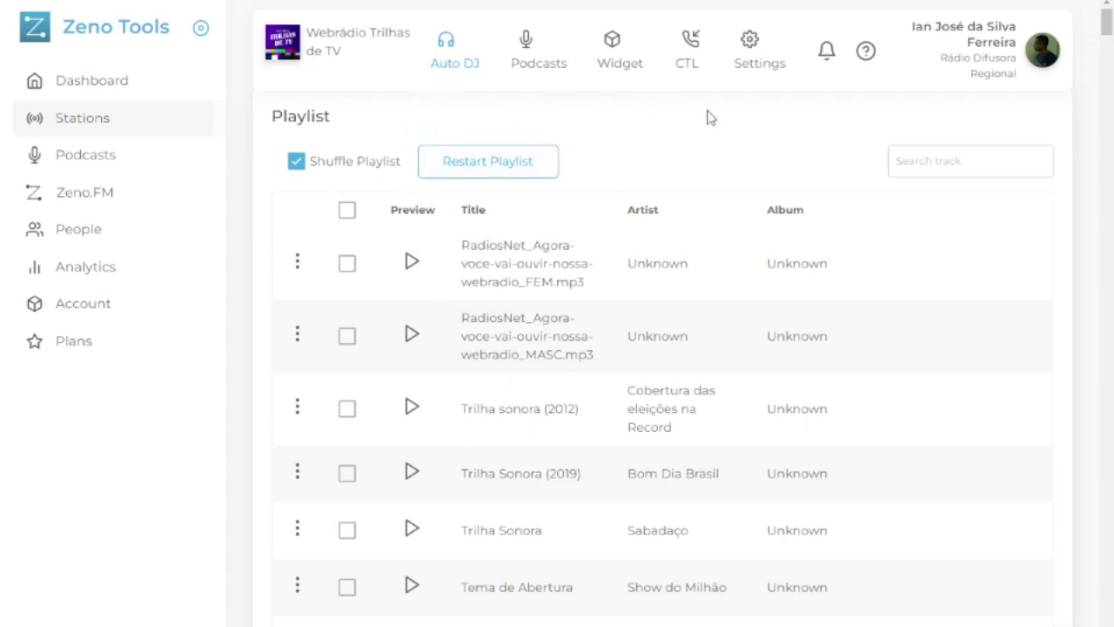
- Open the station's stream settings and review its relays, geo blocking, stream configuration and server status
click(753, 62)
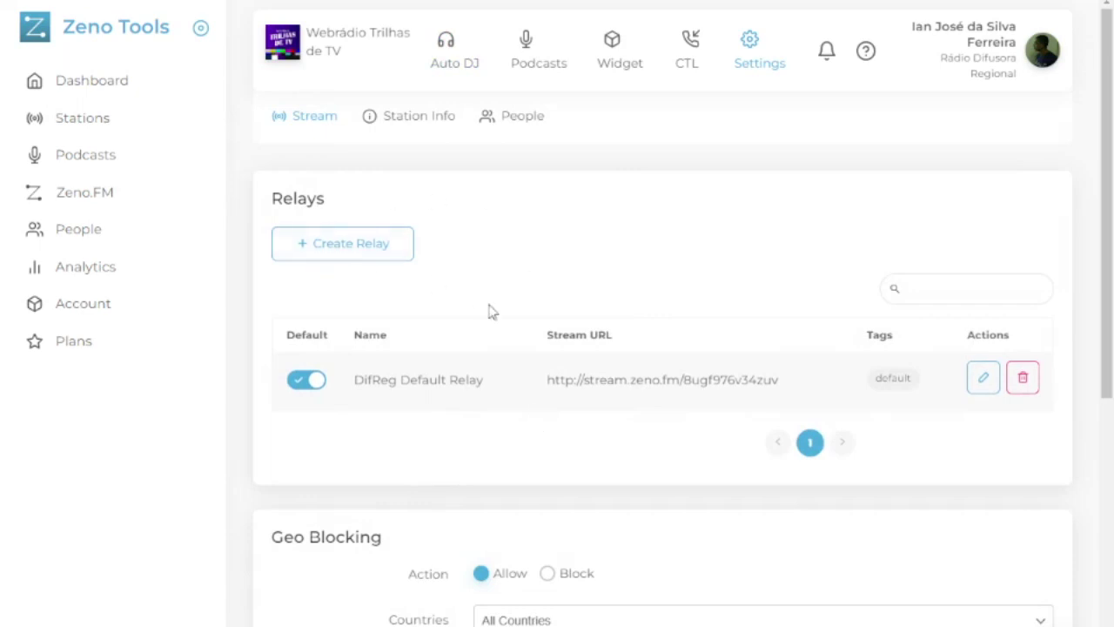
scroll(505, 337, down, 2)
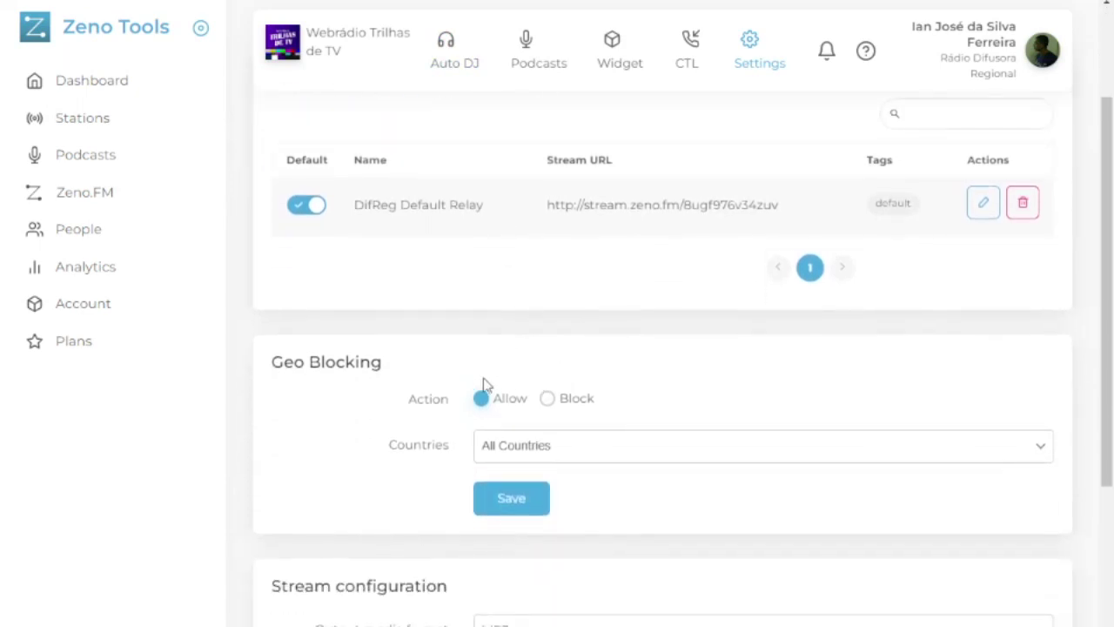
scroll(483, 390, down, 1)
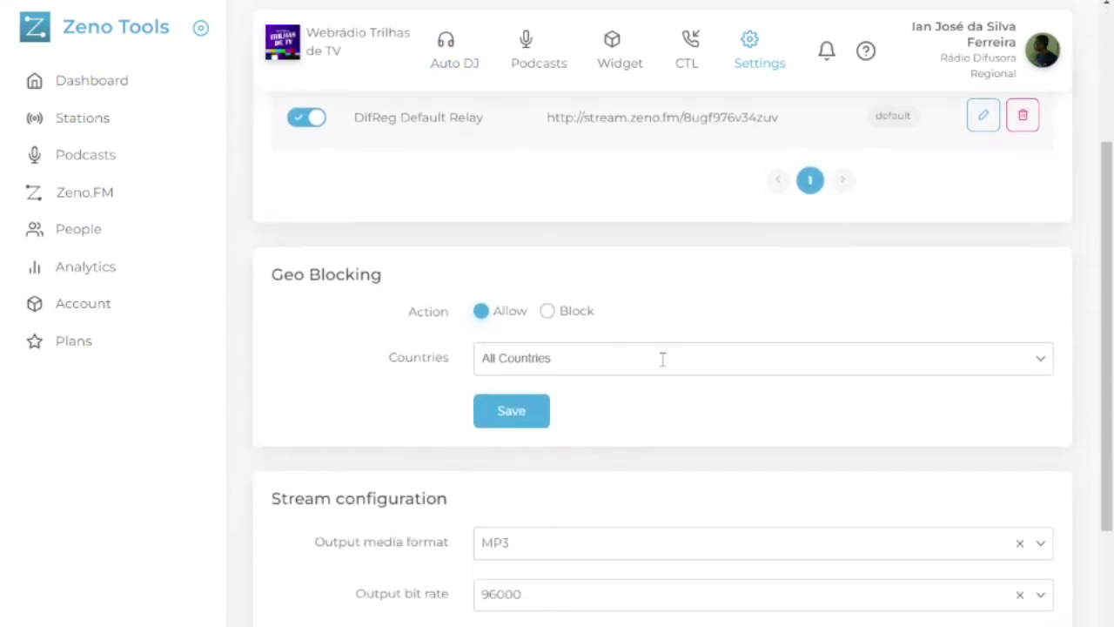
scroll(662, 359, down, 5)
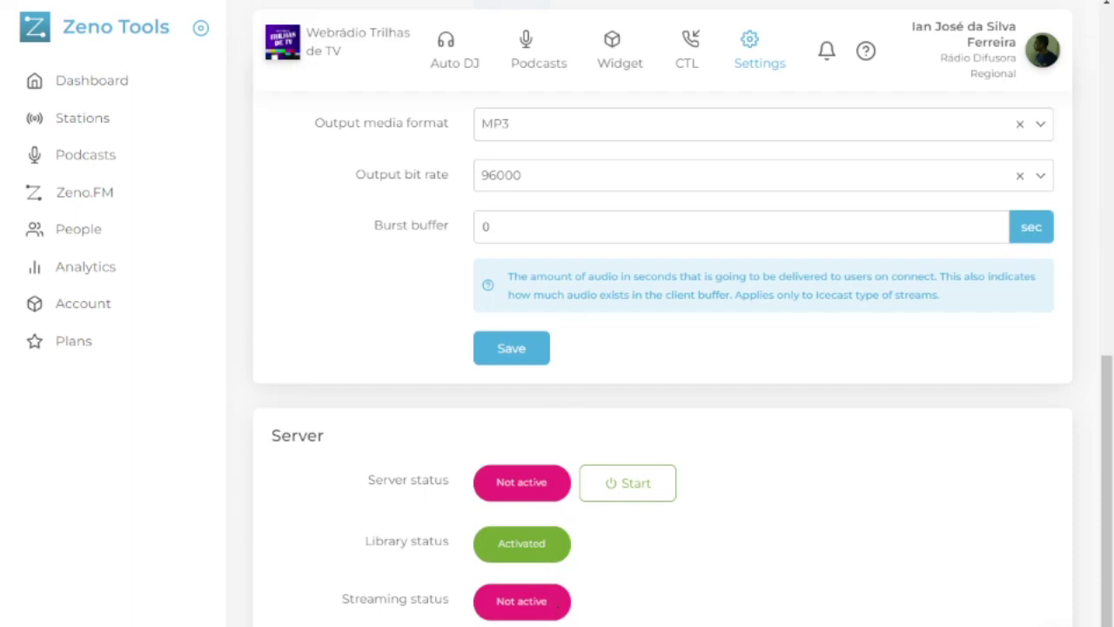
scroll(558, 608, up, 4)
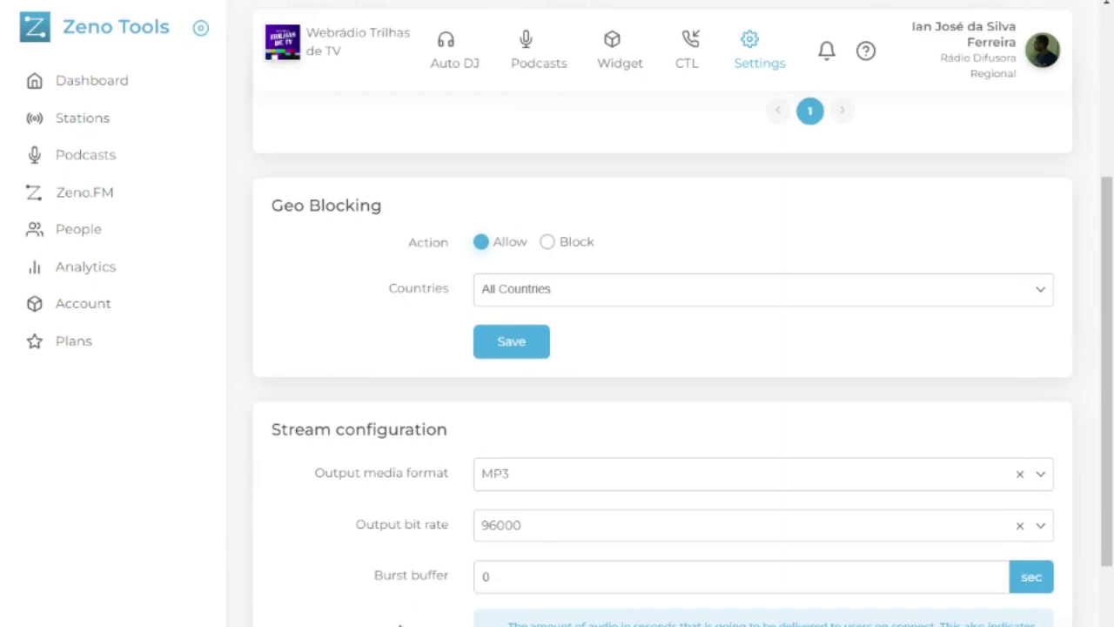
- Examine the station's general information and fail-over settings, and open the page for inviting people to the station as staff
scroll(400, 623, up, 4)
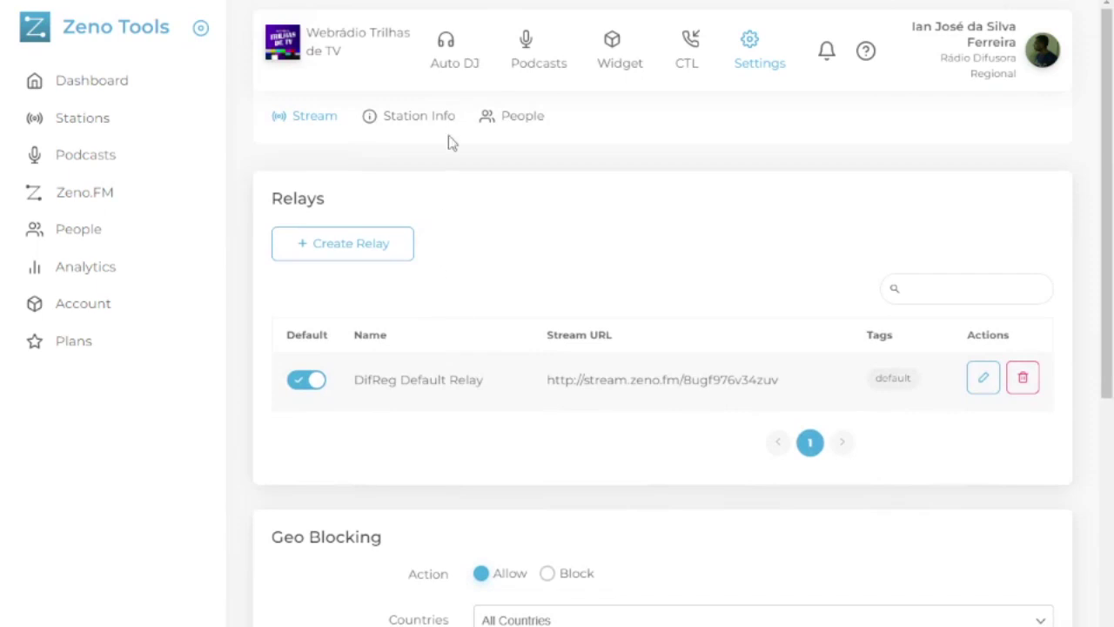
click(439, 127)
scroll(506, 322, down, 1)
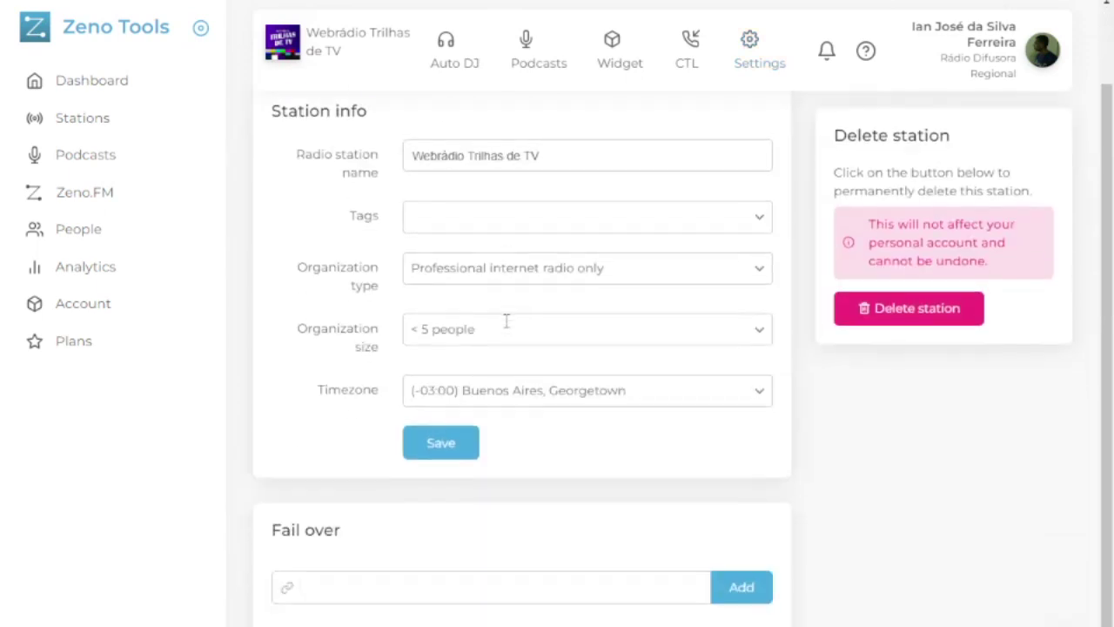
click(470, 596)
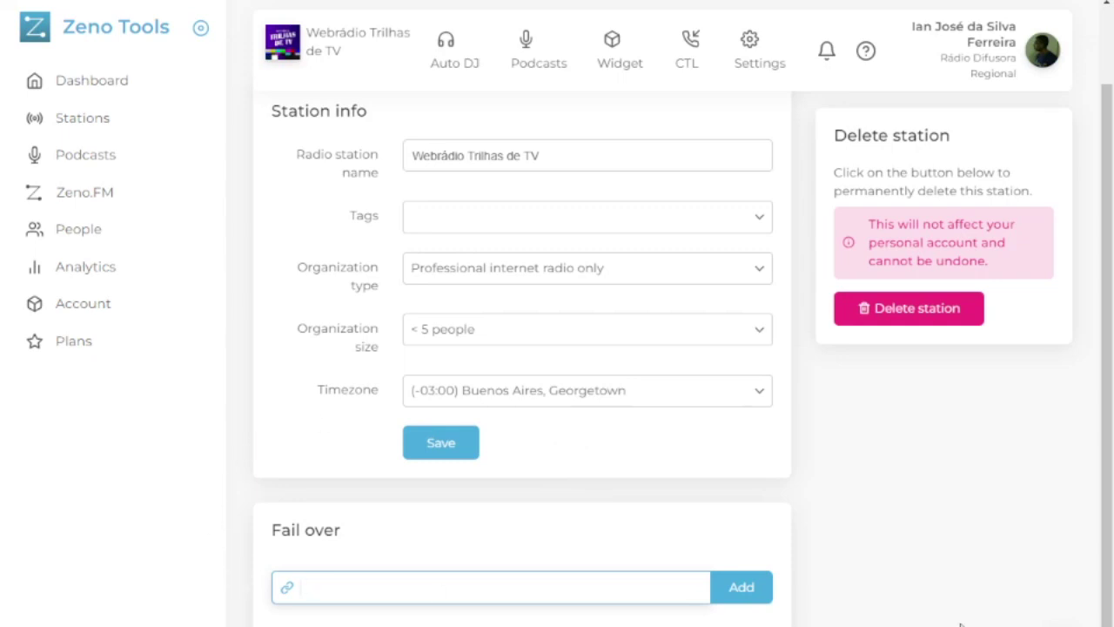
scroll(768, 601, up, 1)
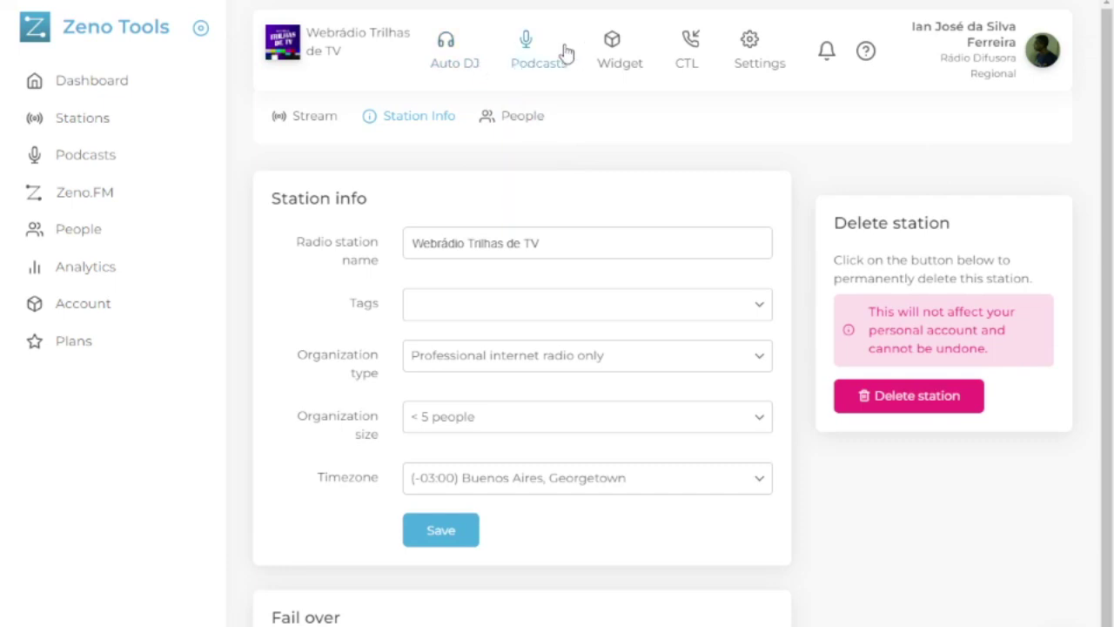
click(503, 120)
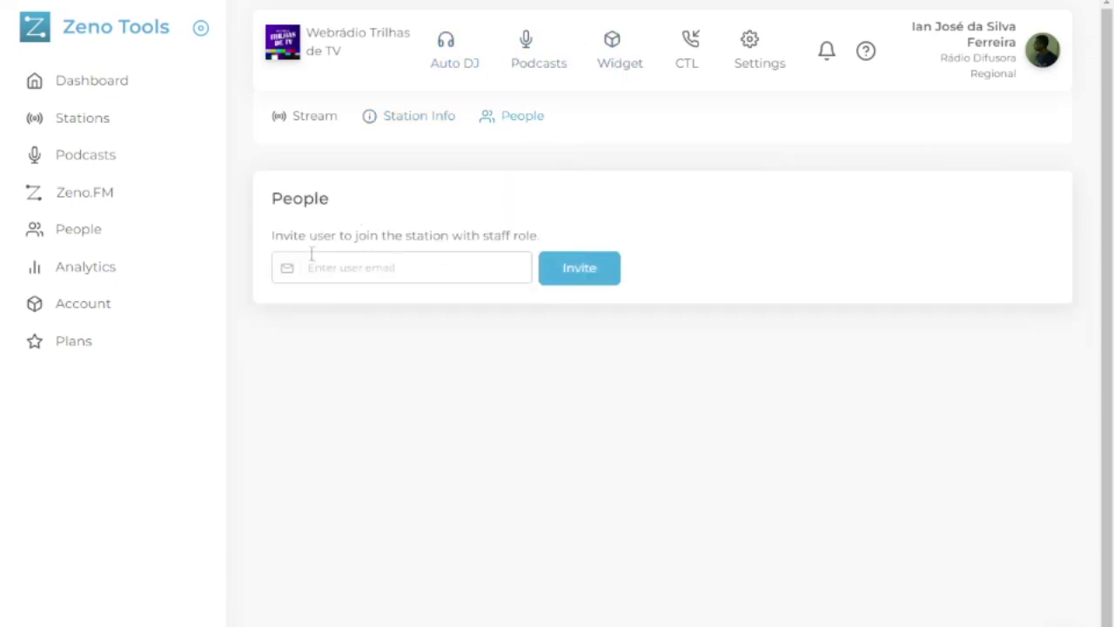
- Review the total listeners chart and recent updates on the dashboard, and return to the list of stations
click(87, 87)
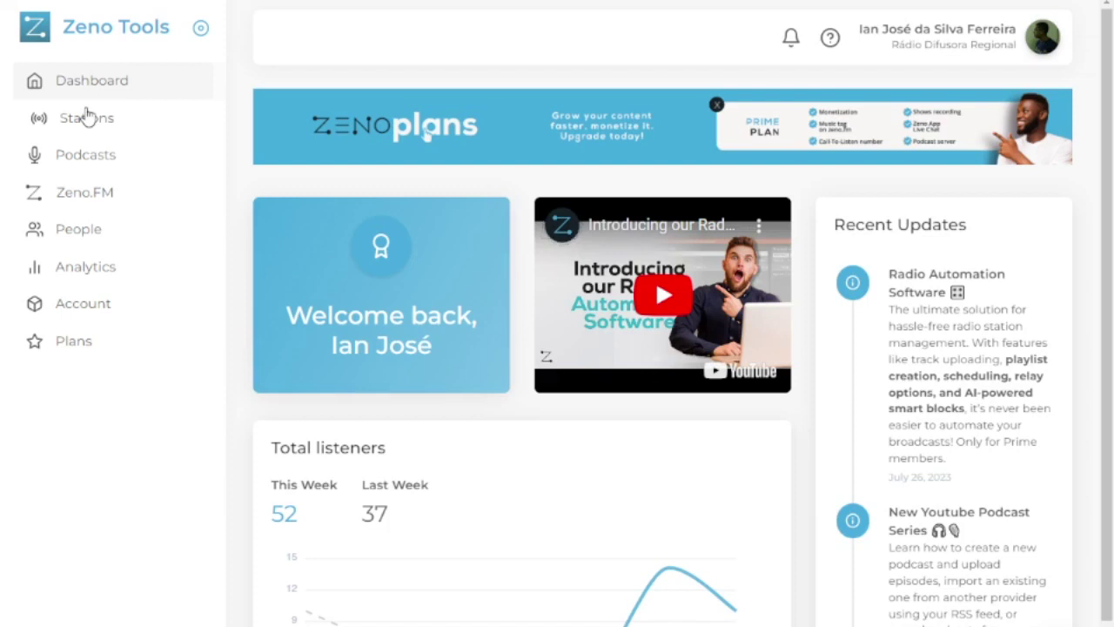
scroll(233, 235, down, 2)
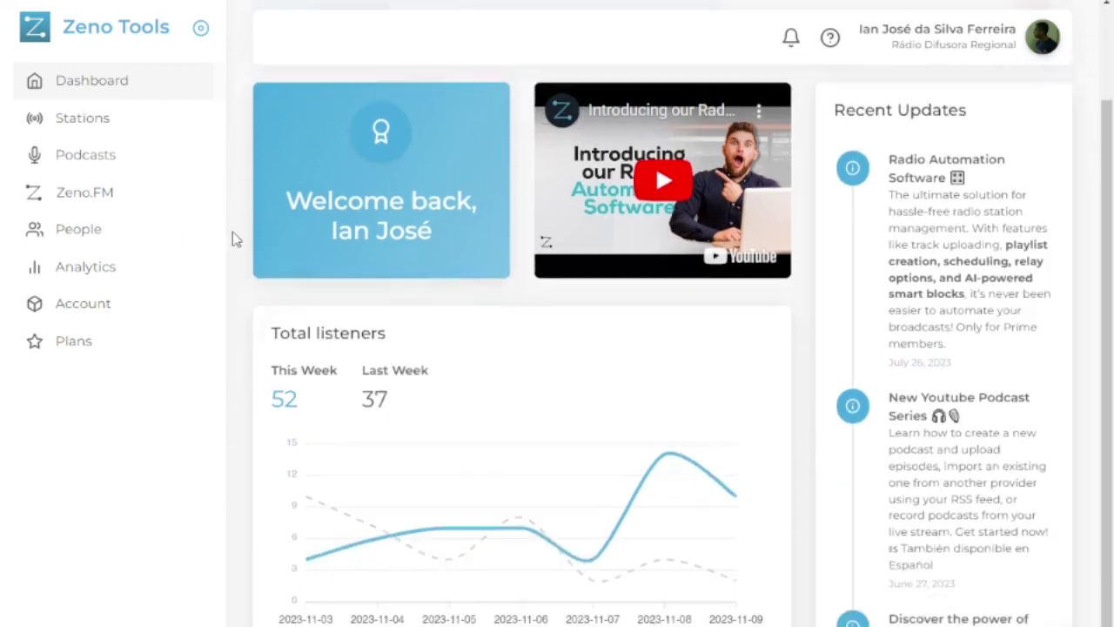
scroll(233, 234, up, 2)
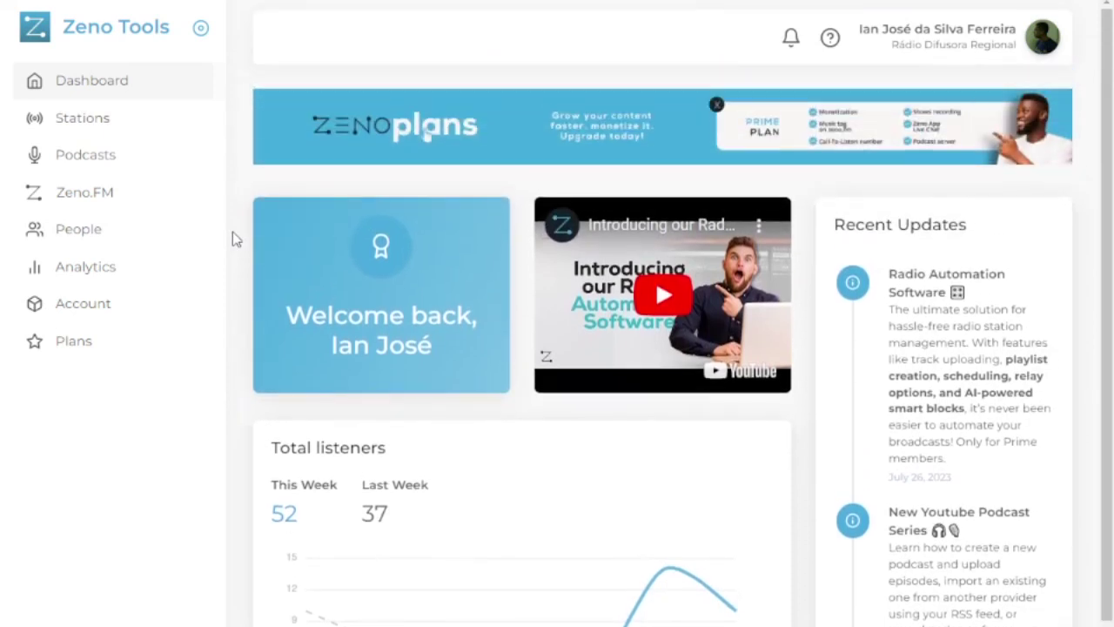
click(114, 122)
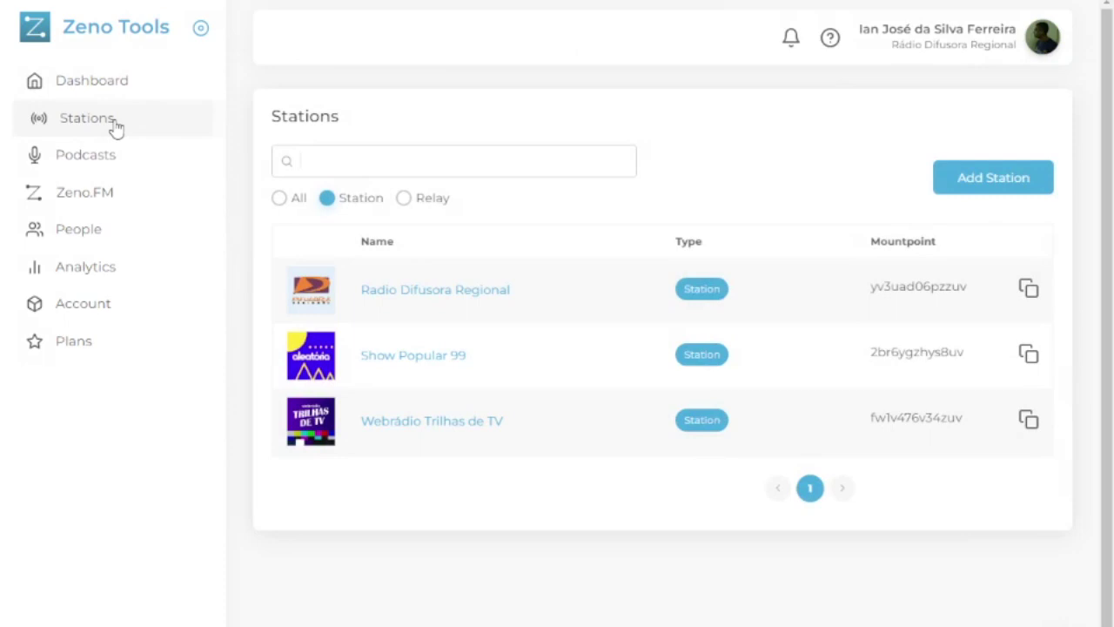